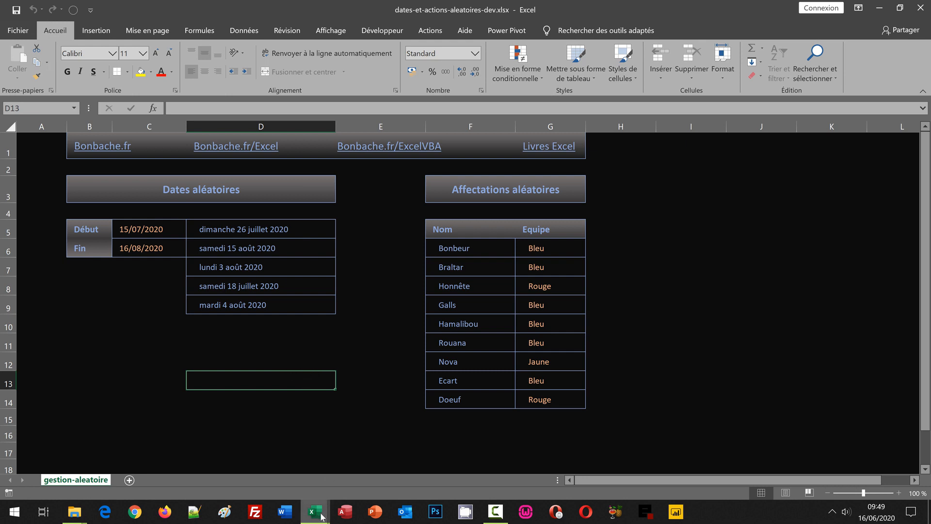
Switch to the open workbook dates-et-actions-aleatoires.xlsx.
mouse_move(321, 516)
left_click(359, 464)
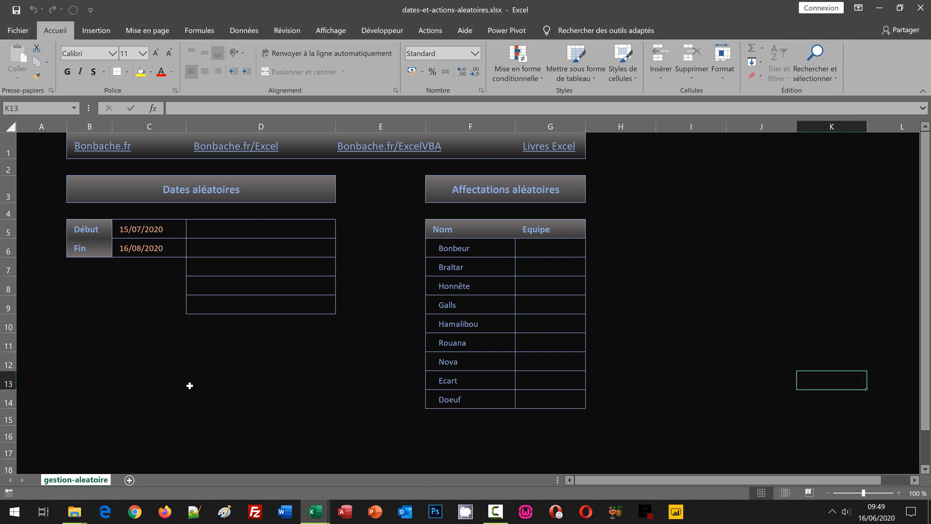
left_click(190, 385)
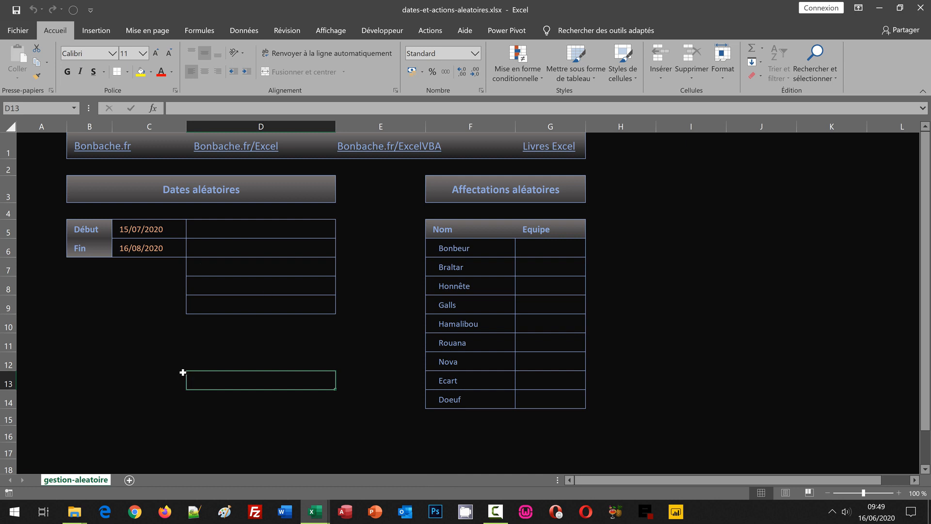
left_click(144, 375)
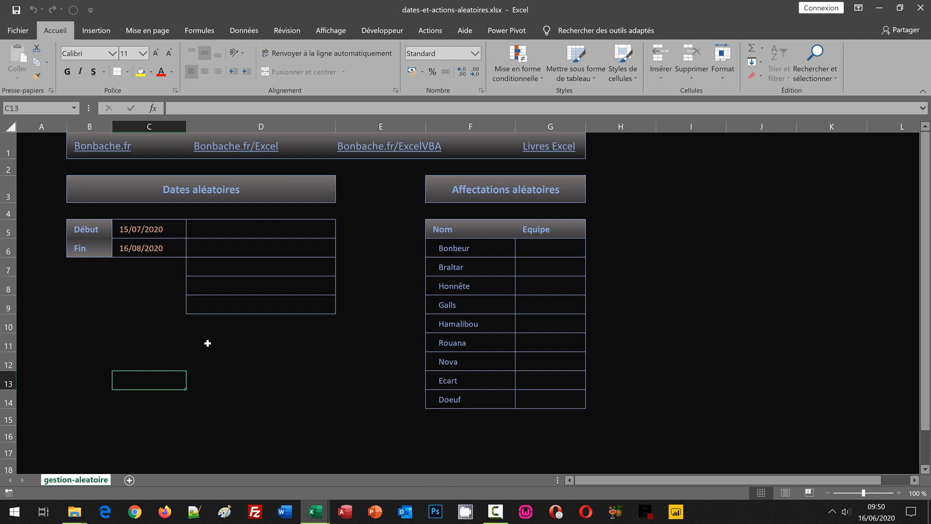
Enter =ALEA.ENTRE.BORNES($C$5;$C$6) in cell D5 to generate a random date between the start and end dates.
left_click(238, 227)
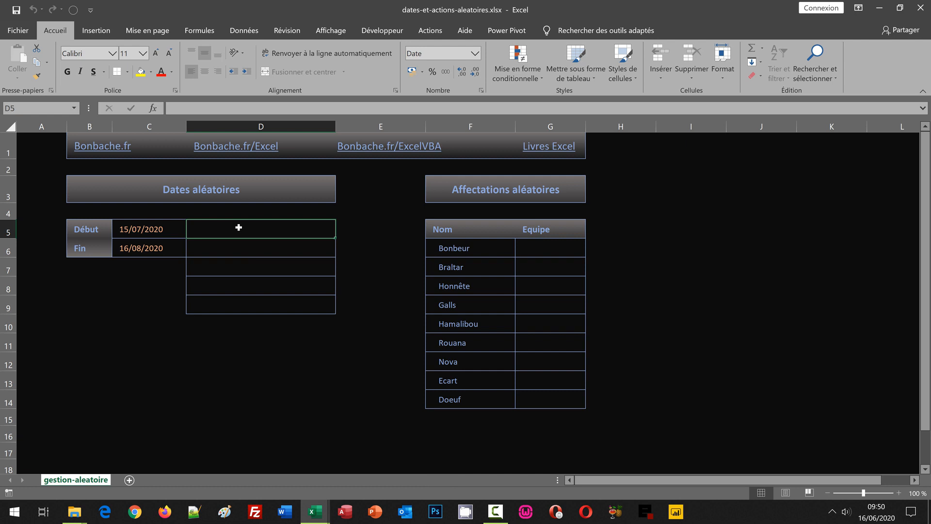
type("=")
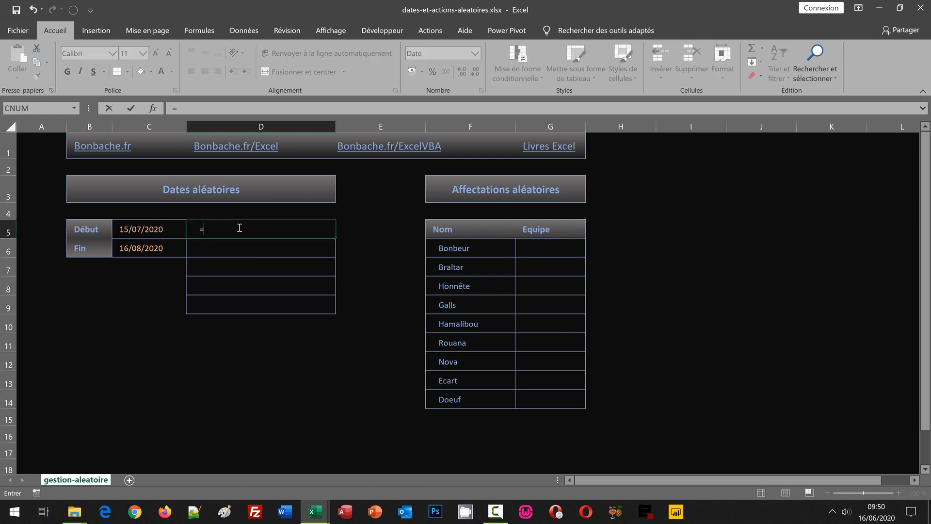
type("Alea")
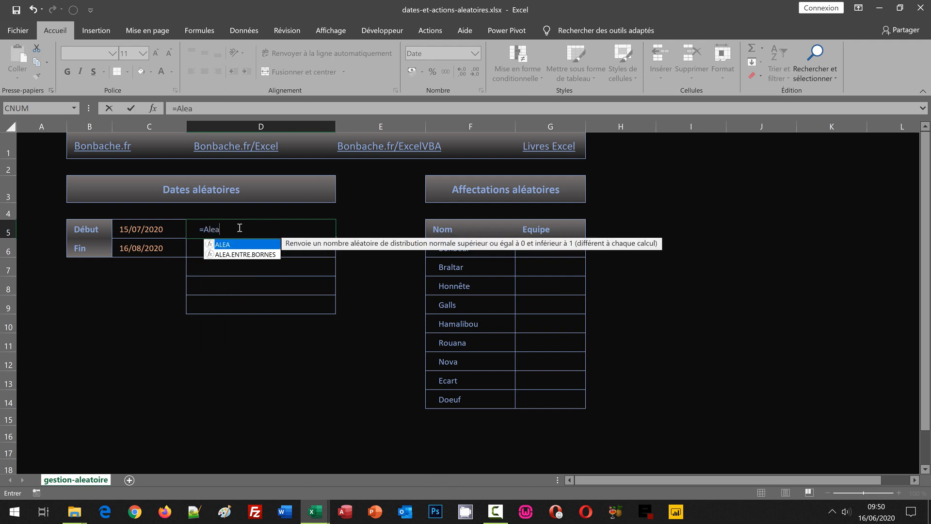
type(".")
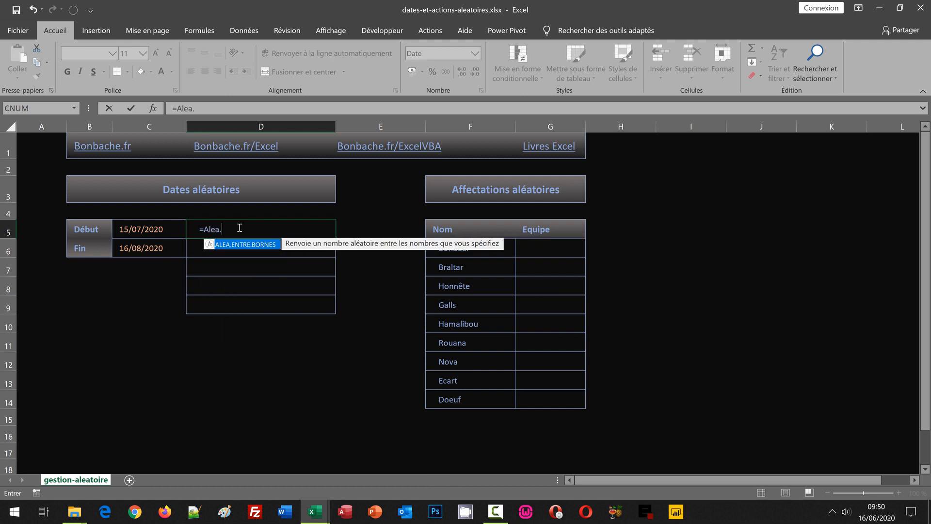
type("Entre.bornes")
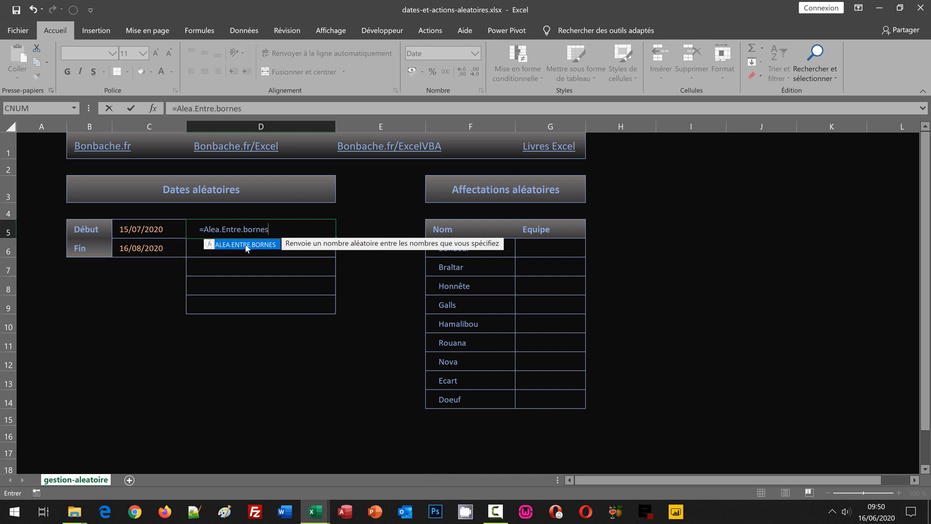
type("(")
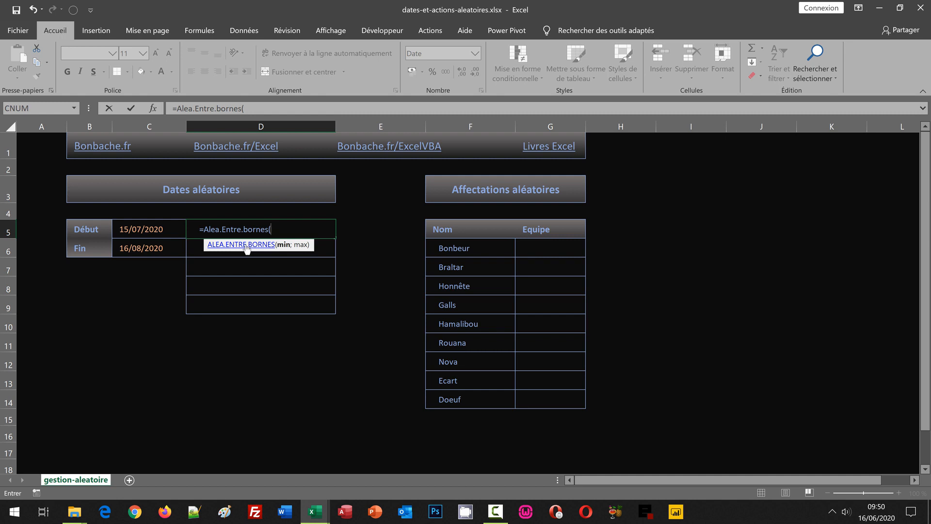
left_click(136, 231)
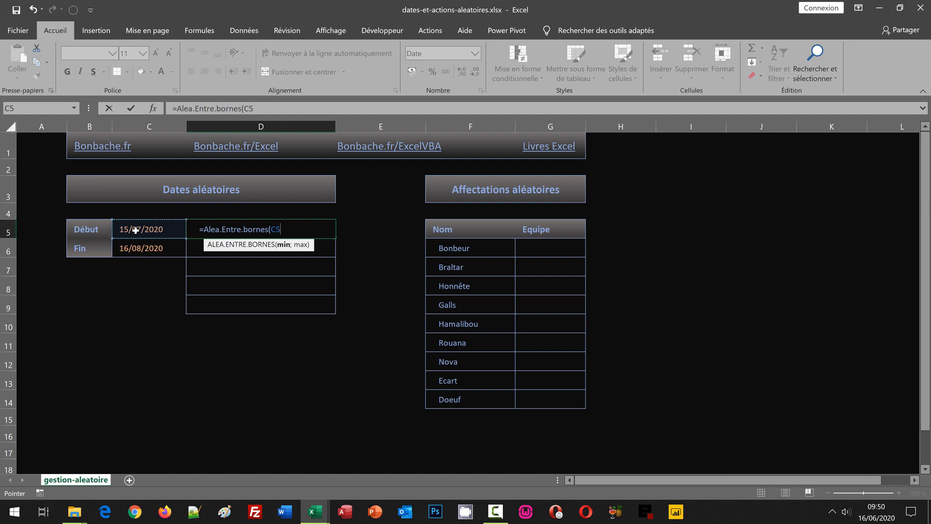
key("F4")
type(";")
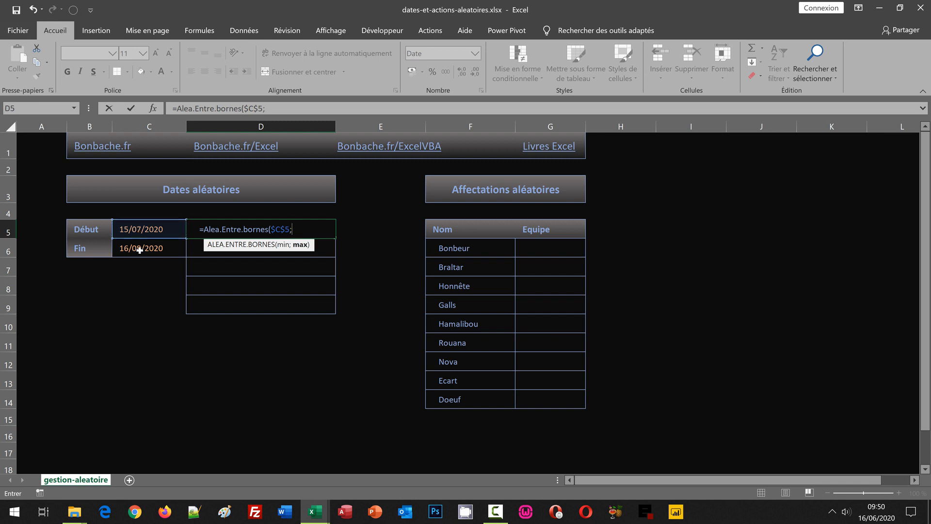
left_click(140, 250)
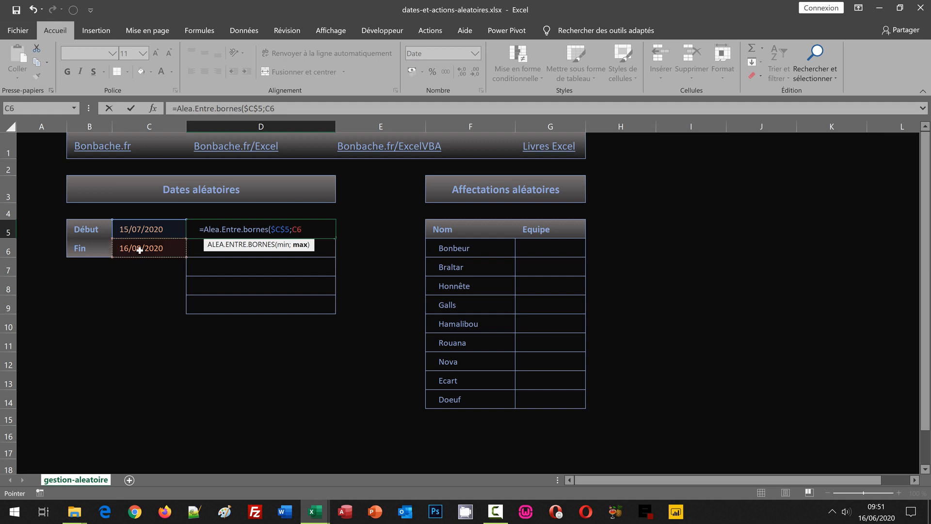
key("F4")
type(")")
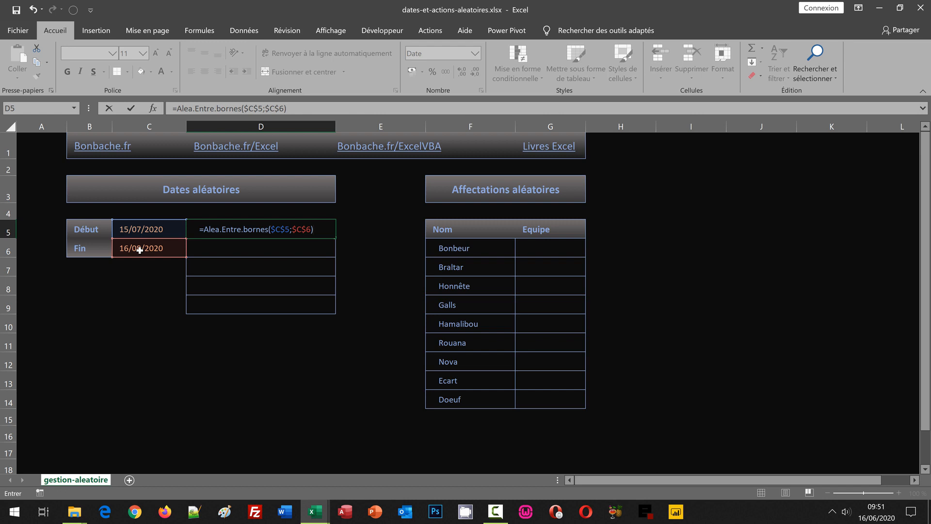
key("ctrl+Return")
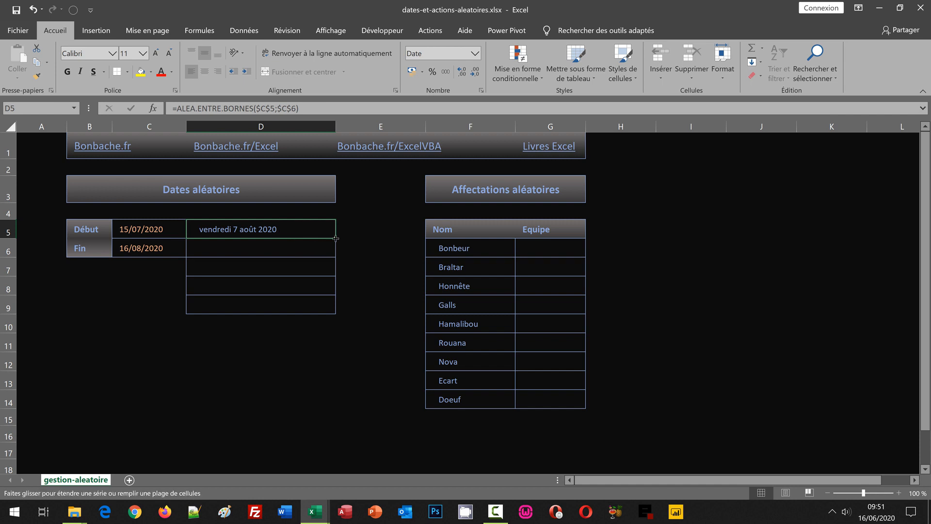
Copy the D5 formula down through D9, filling the values without the formatting, and check the range's number format.
left_click_drag(336, 238, 331, 312)
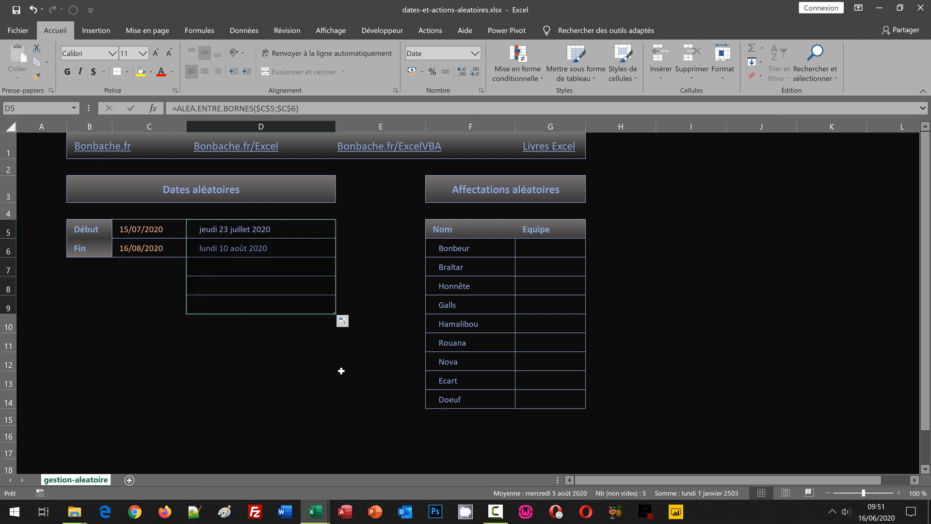
left_click(298, 366)
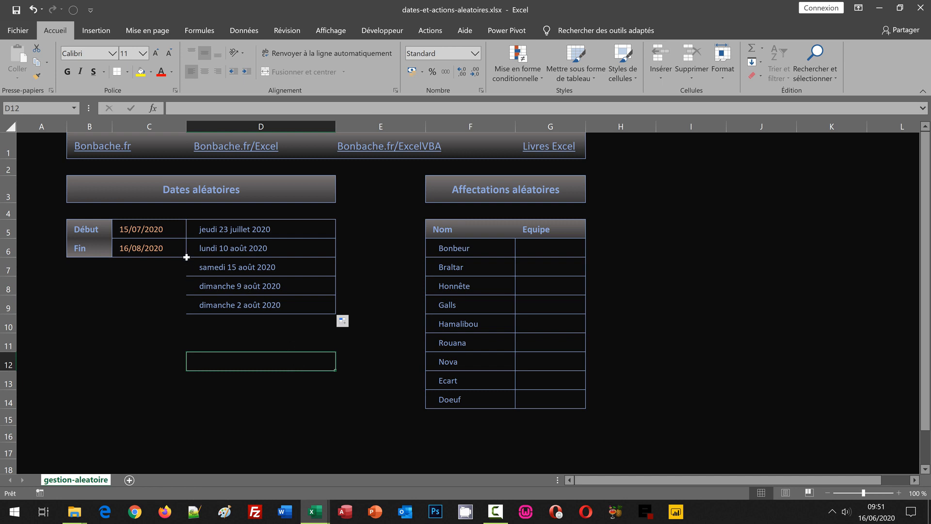
left_click(348, 324)
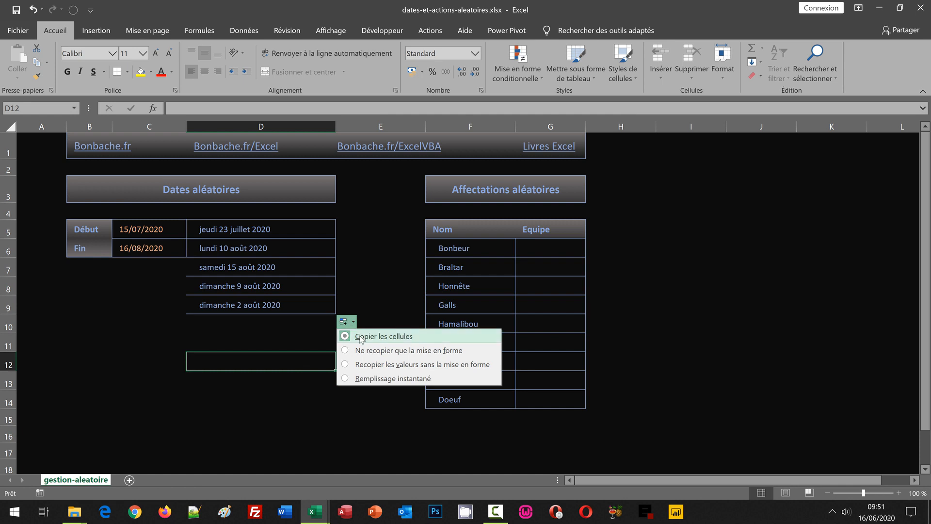
left_click(369, 368)
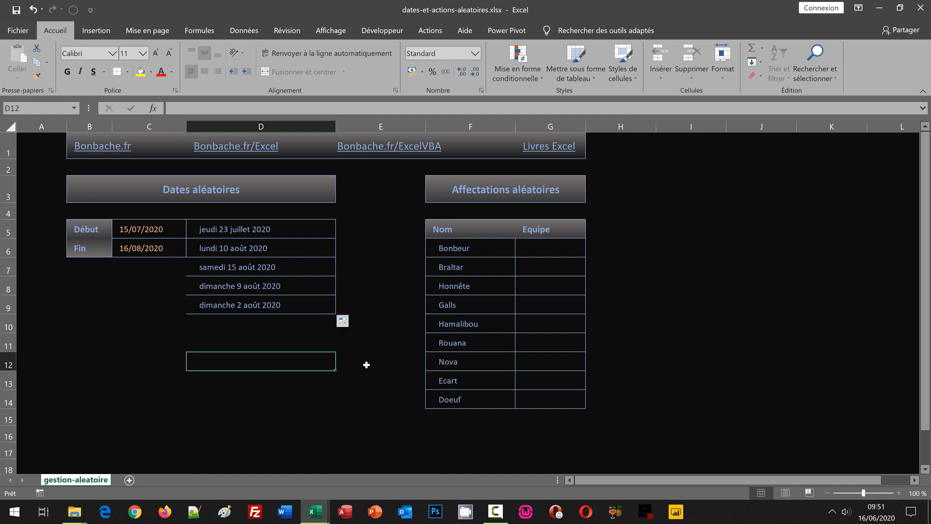
left_click(345, 372)
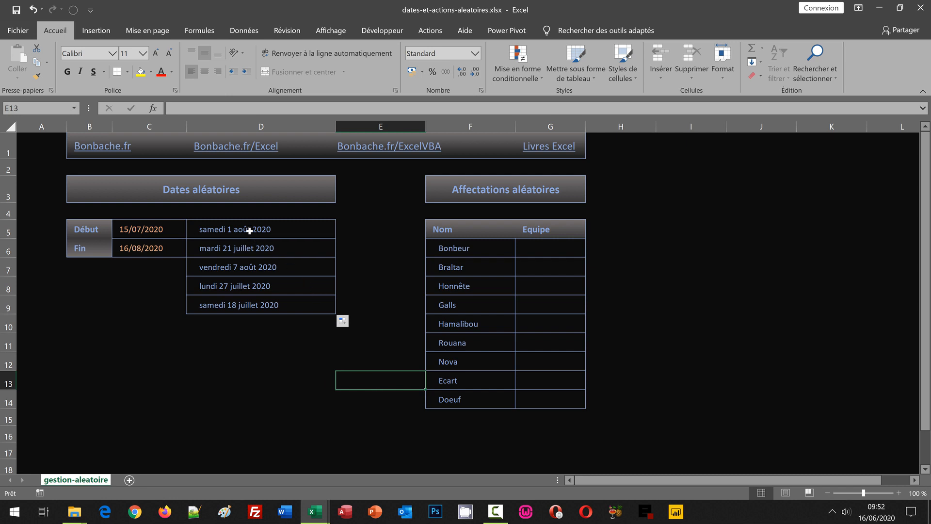
left_click_drag(249, 231, 298, 304)
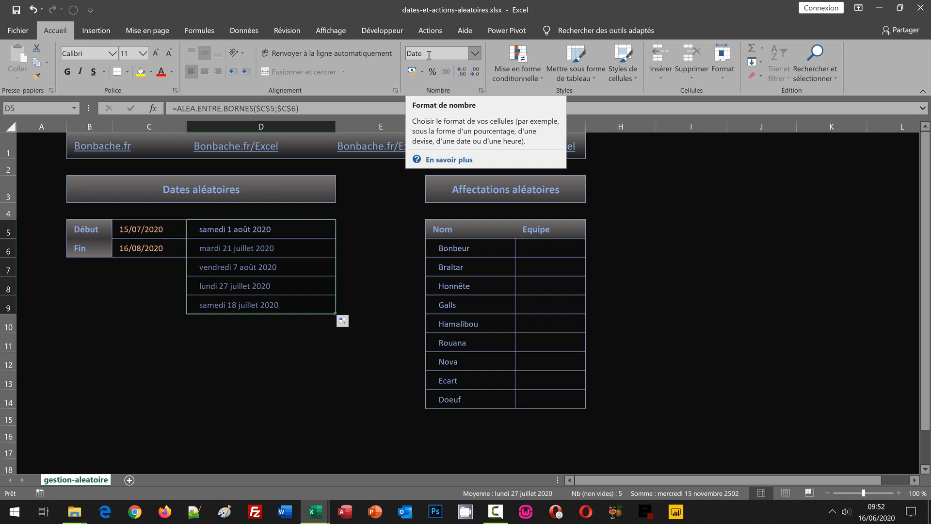
Enter =CHOISIR(ALEA.ENTRE.BORNES(1;3);"Rouge";"Bleu";"Jaune") in cell G6 to assign the first person a random team.
left_click(556, 244)
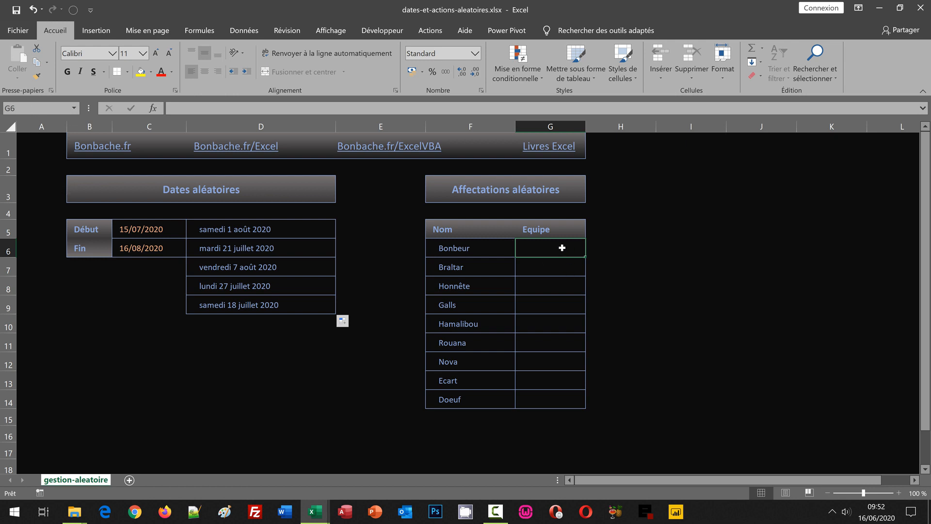
type("=")
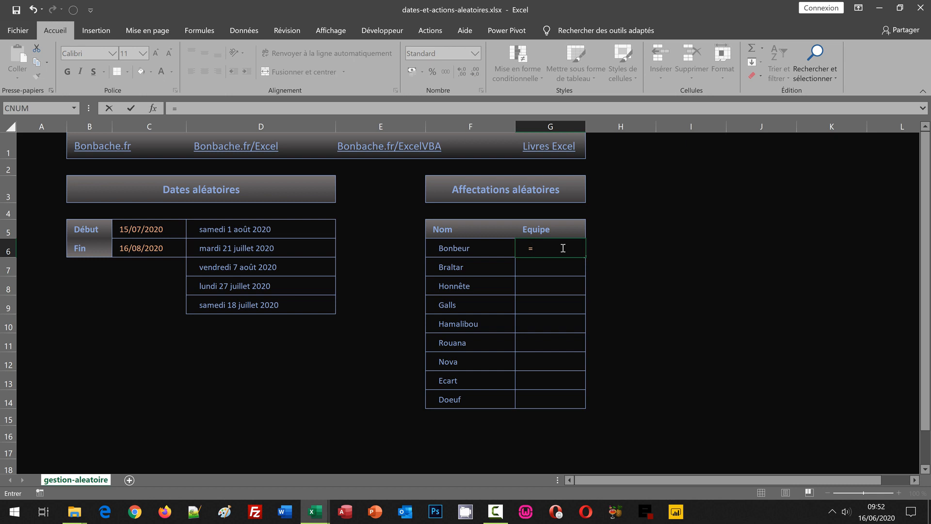
type("Choisir")
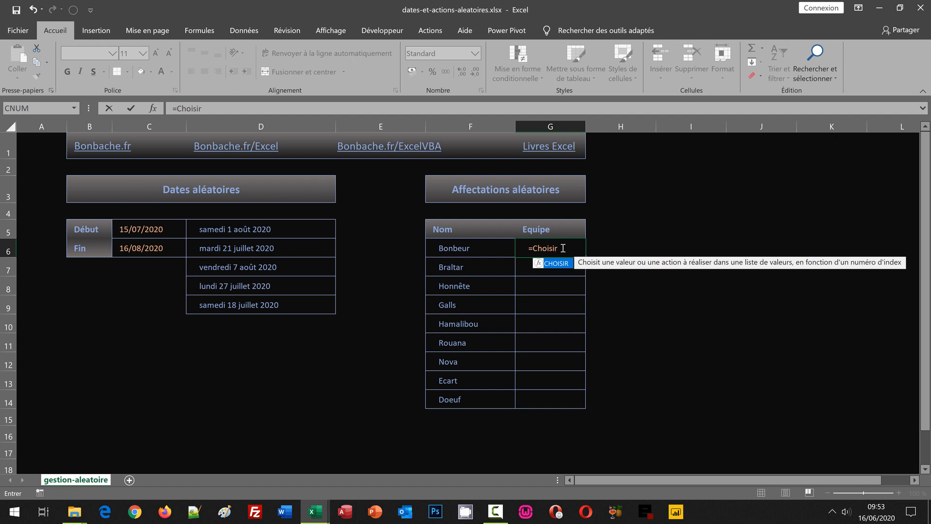
type("(")
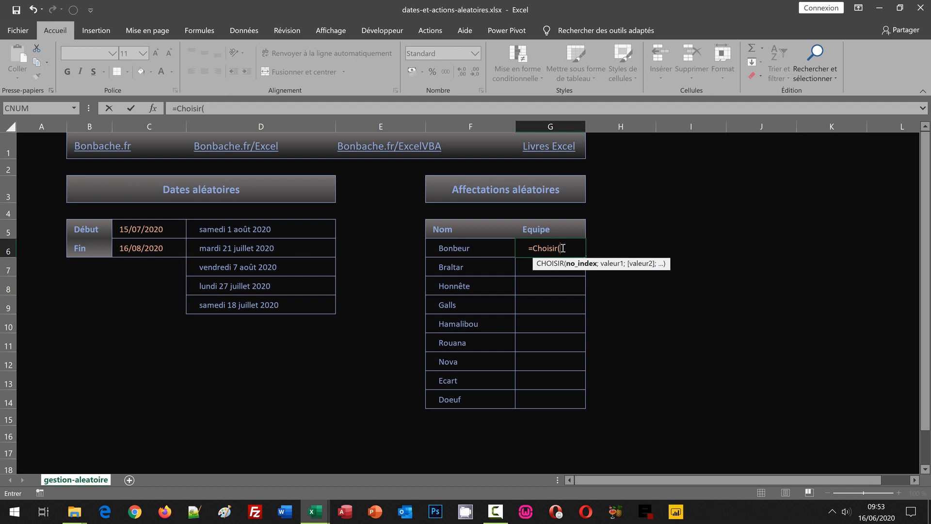
type("Alea")
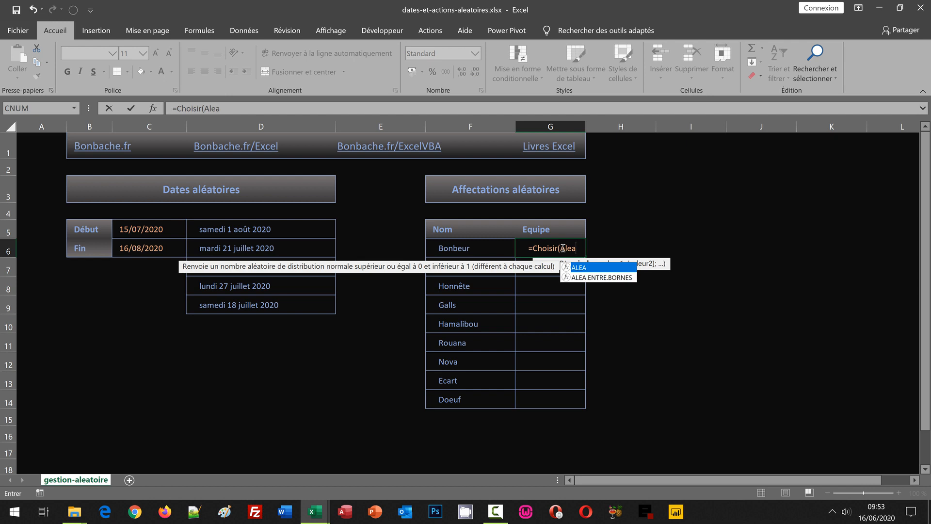
double_click(593, 277)
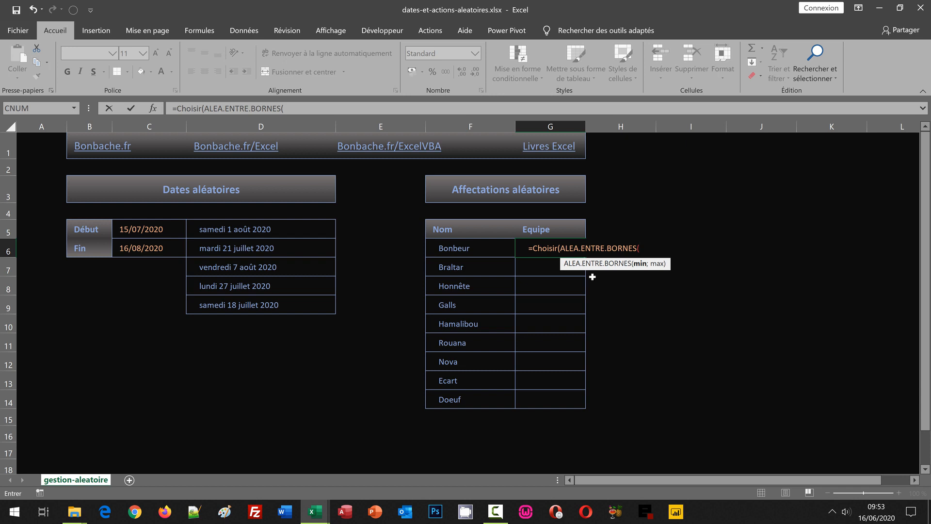
type("1;3)")
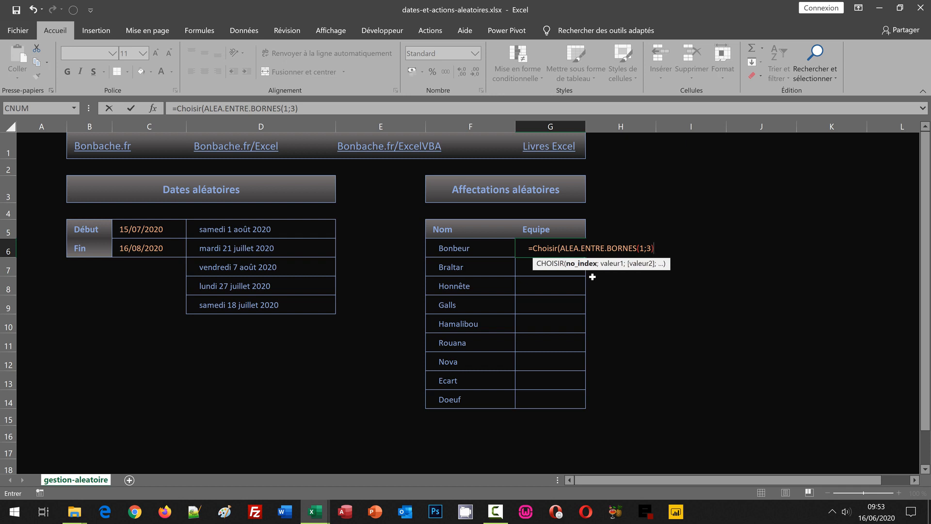
type(";")
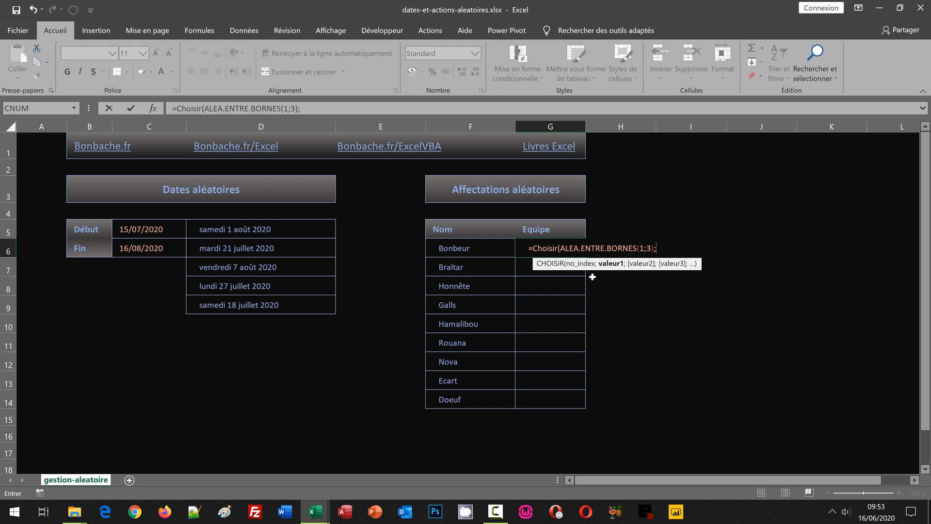
type("\"Rouge\";")
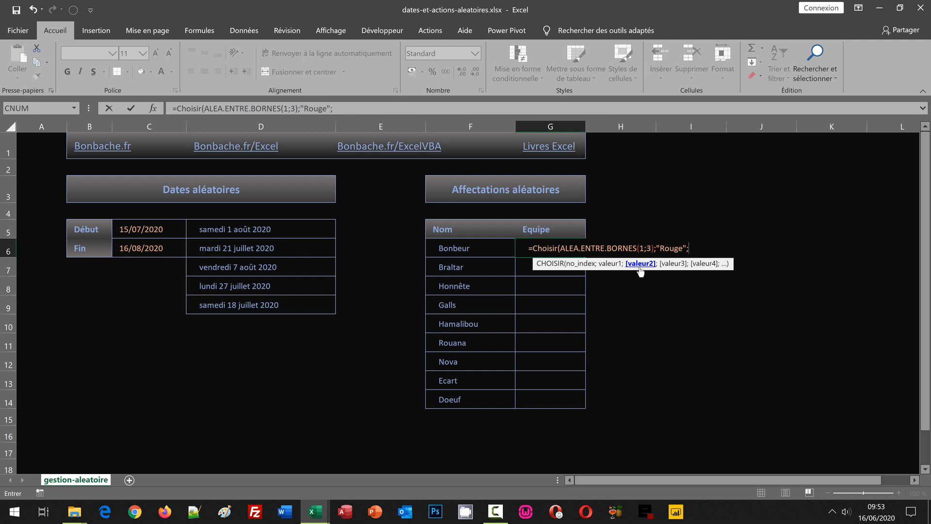
type("\"Bleu\";")
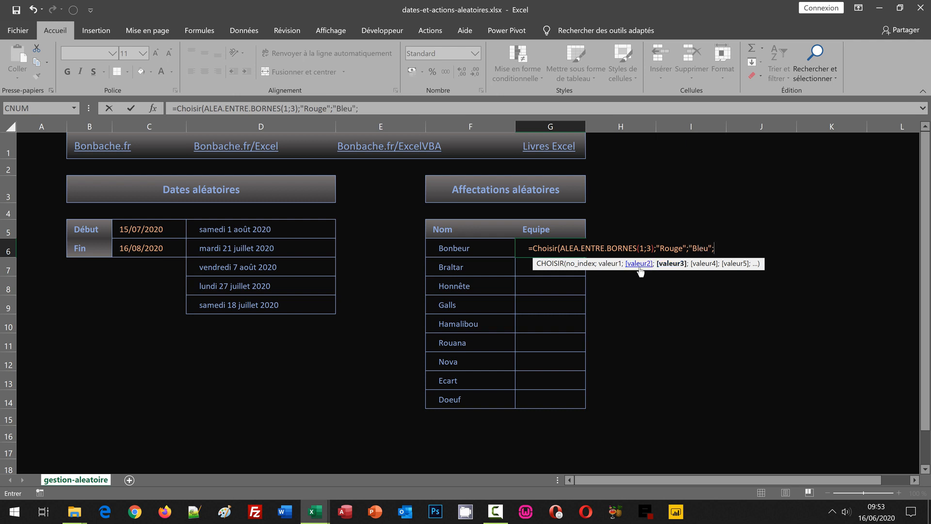
type("\"Jaune\"")
type(")")
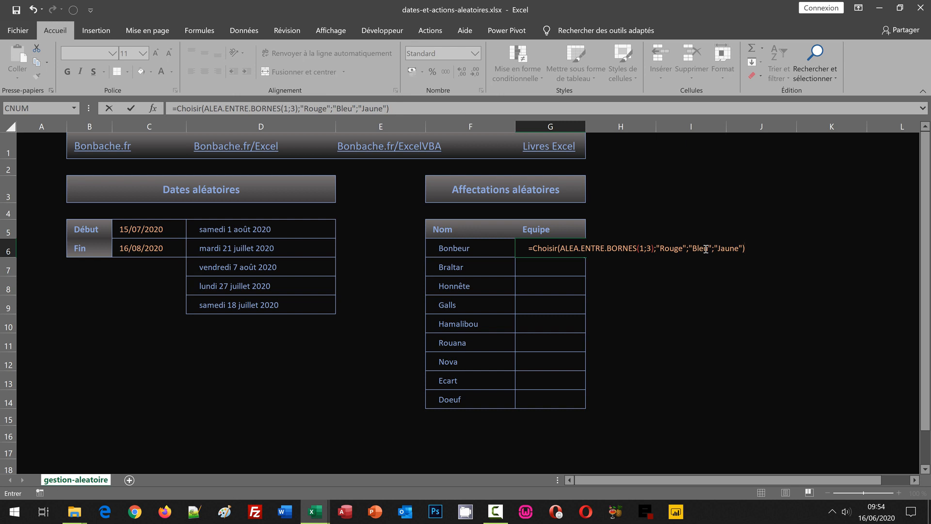
key("ctrl+Return")
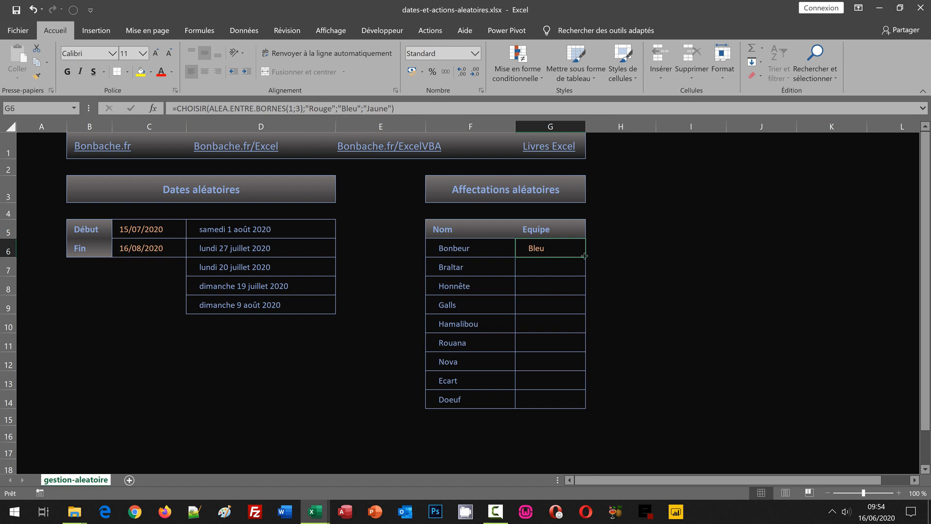
Copy the G6 team formula down through G14 for all the remaining names.
left_click_drag(584, 256, 580, 407)
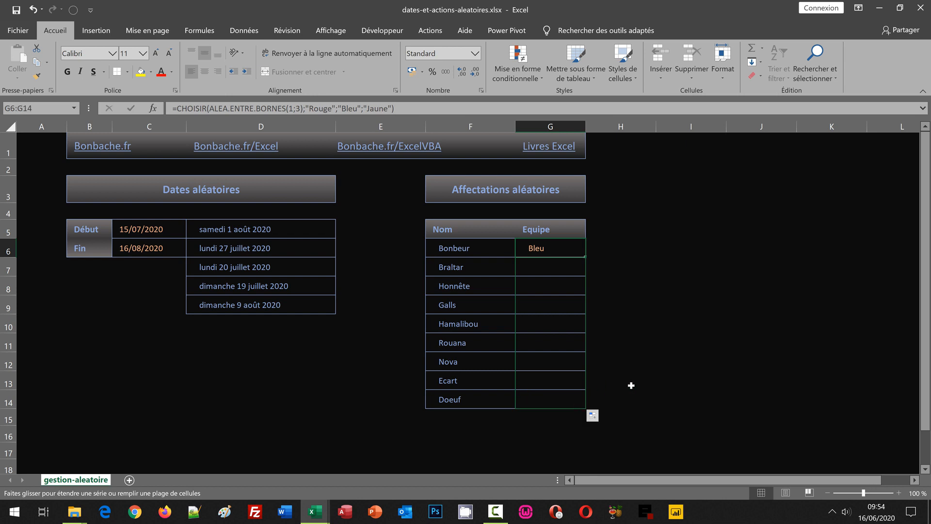
left_click(670, 376)
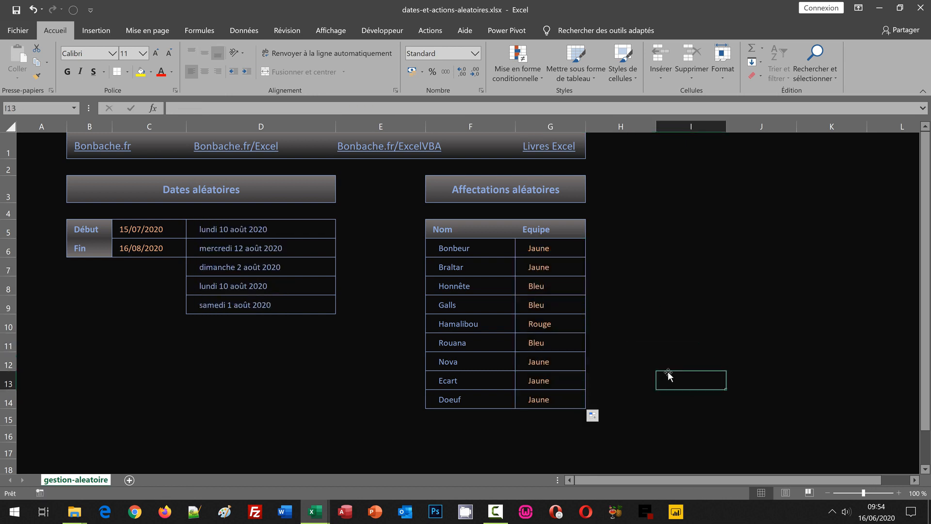